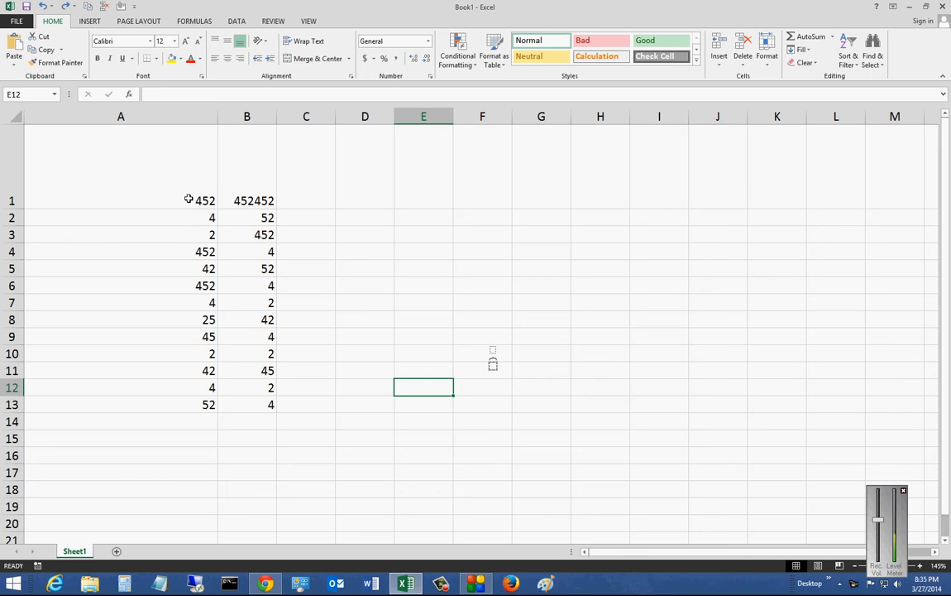
click(188, 199)
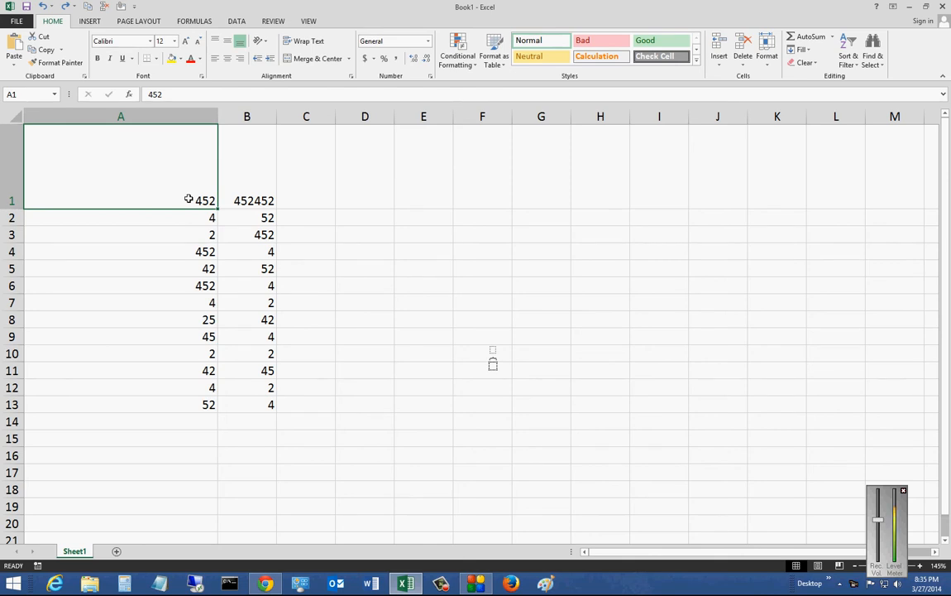
click(206, 249)
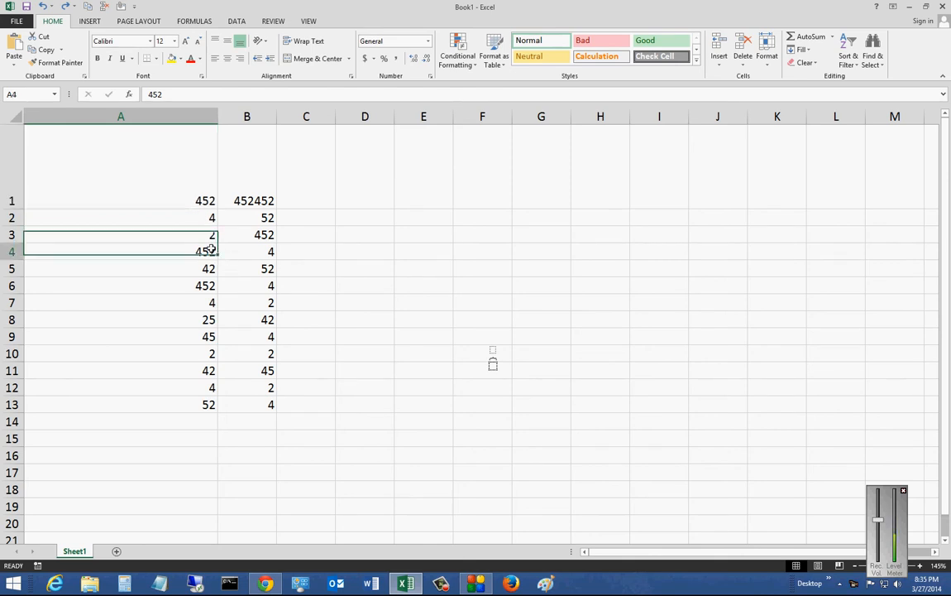
click(196, 186)
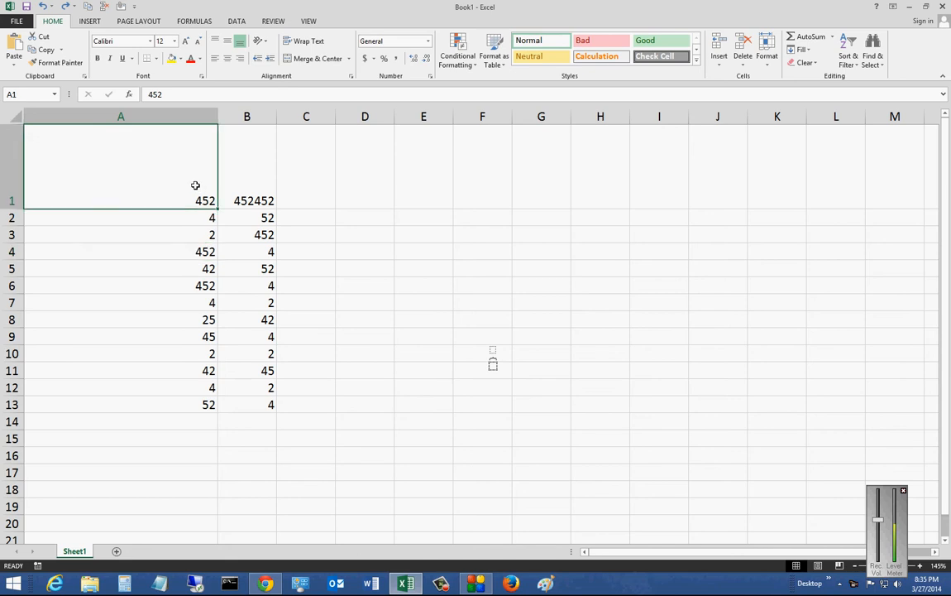
click(237, 189)
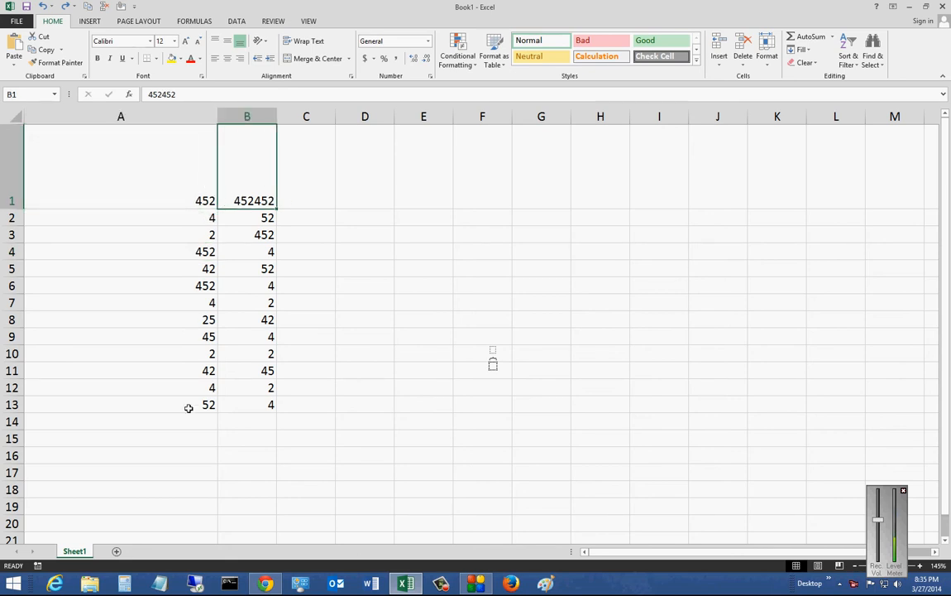
click(191, 184)
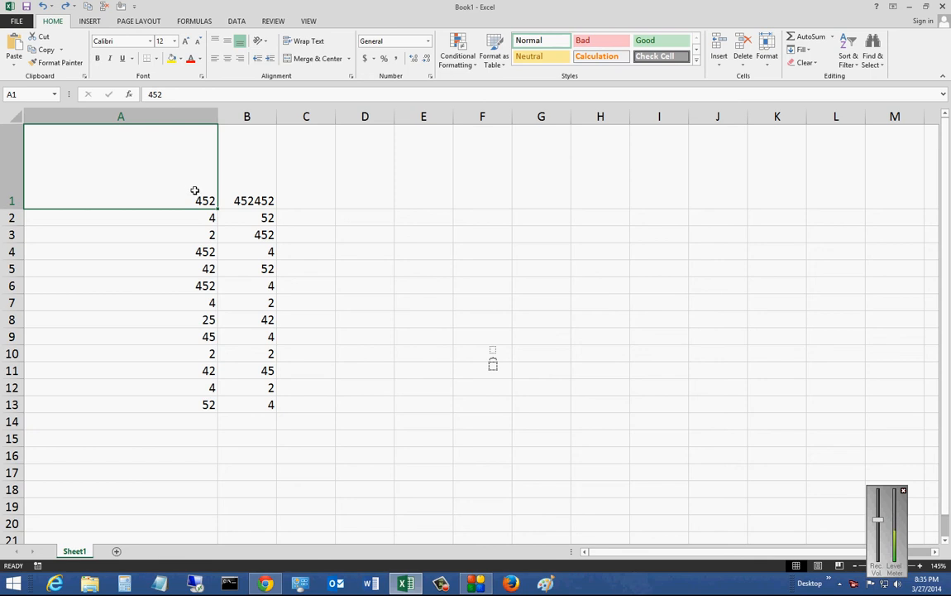
- Highlight the top 10% of values in A1:B13 using Quick Analysis conditional formatting
drag(195, 191, 227, 405)
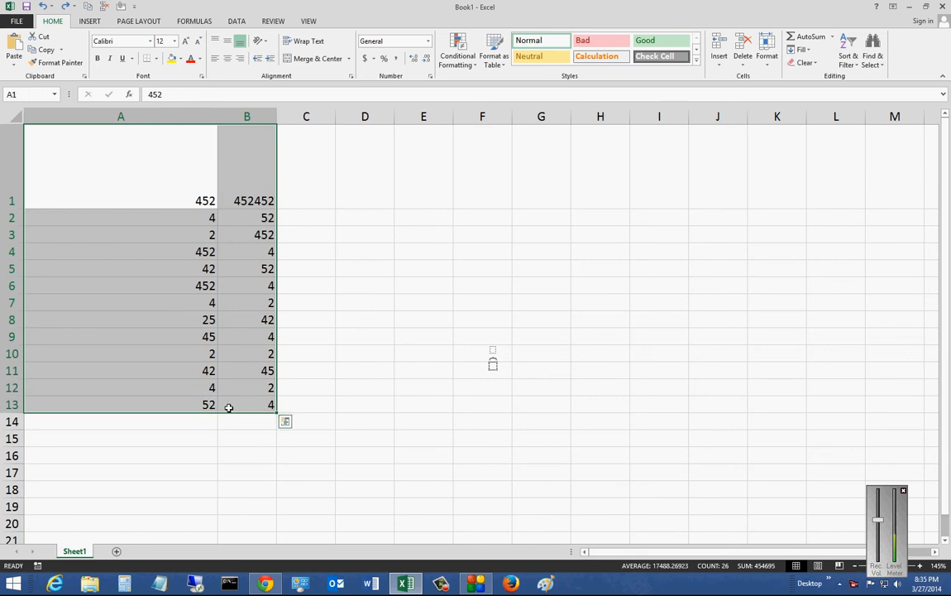
right_click(247, 338)
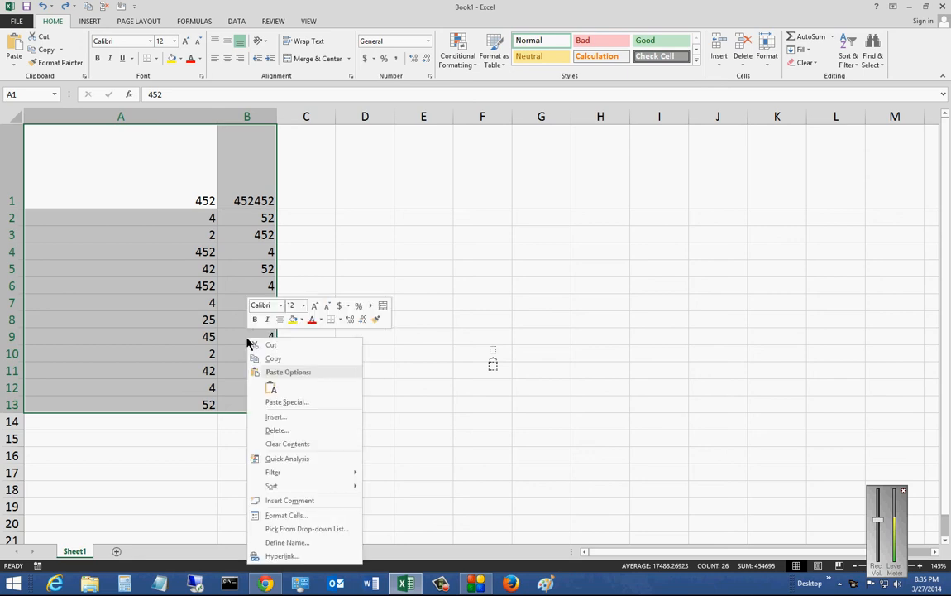
click(282, 460)
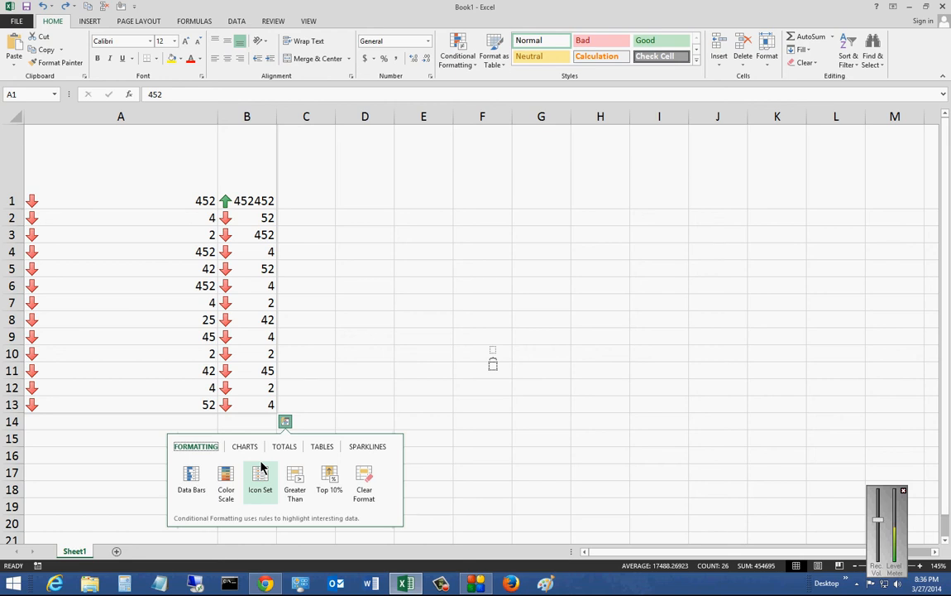
click(330, 478)
click(259, 469)
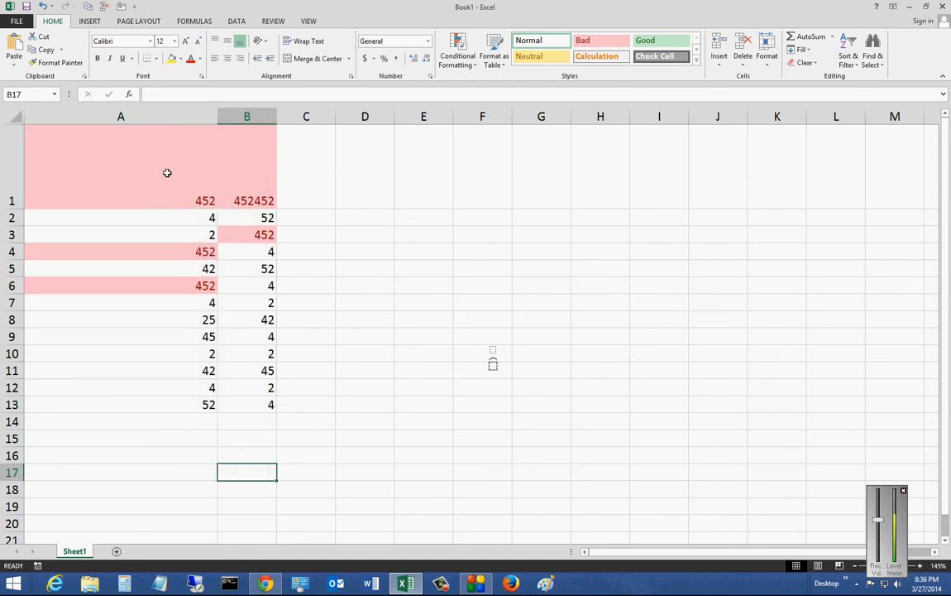
- Clear the conditional formatting from A1:B13 with Quick Analysis
drag(125, 160, 253, 412)
right_click(255, 408)
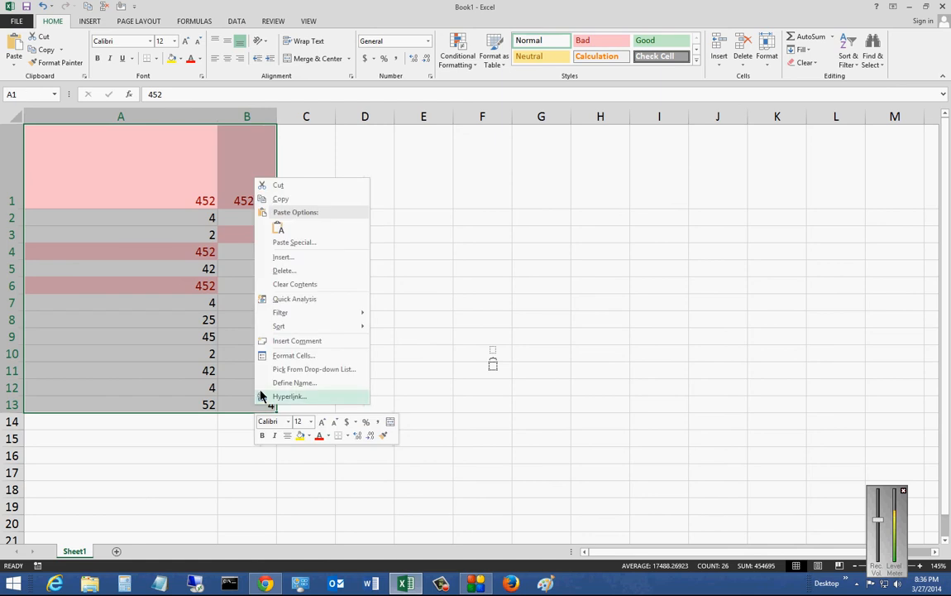
click(299, 299)
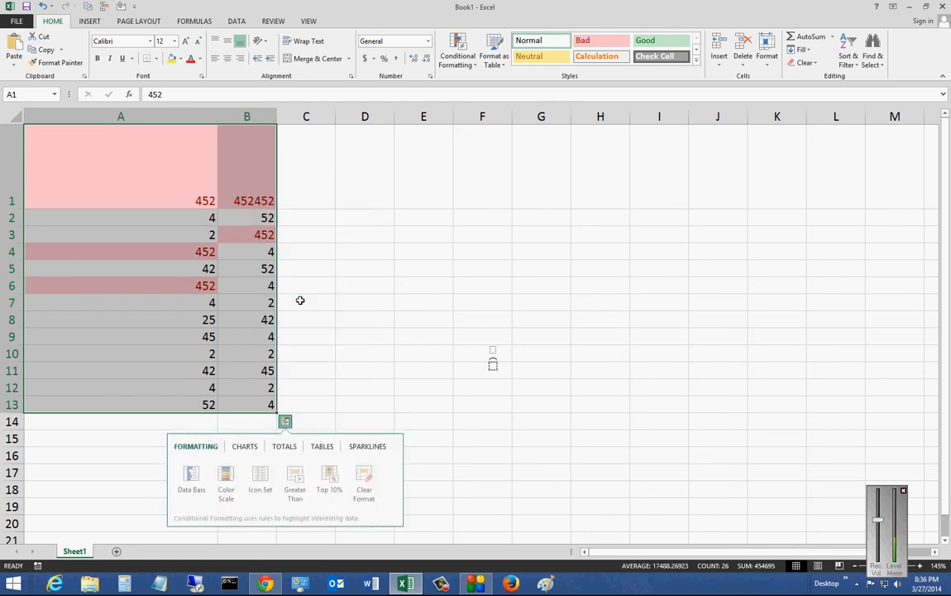
click(326, 440)
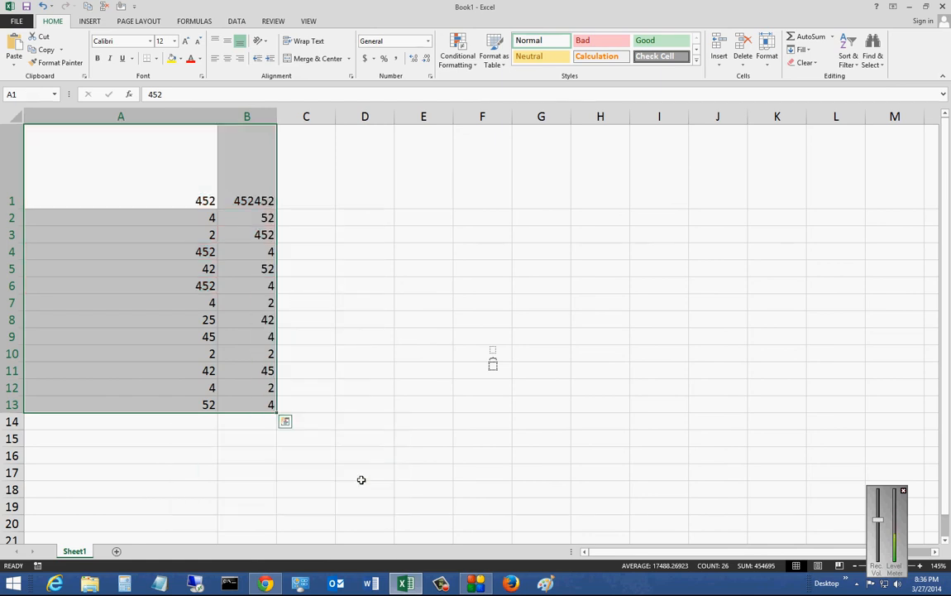
- Insert a clustered column chart of A1:B13 with Quick Analysis
right_click(248, 394)
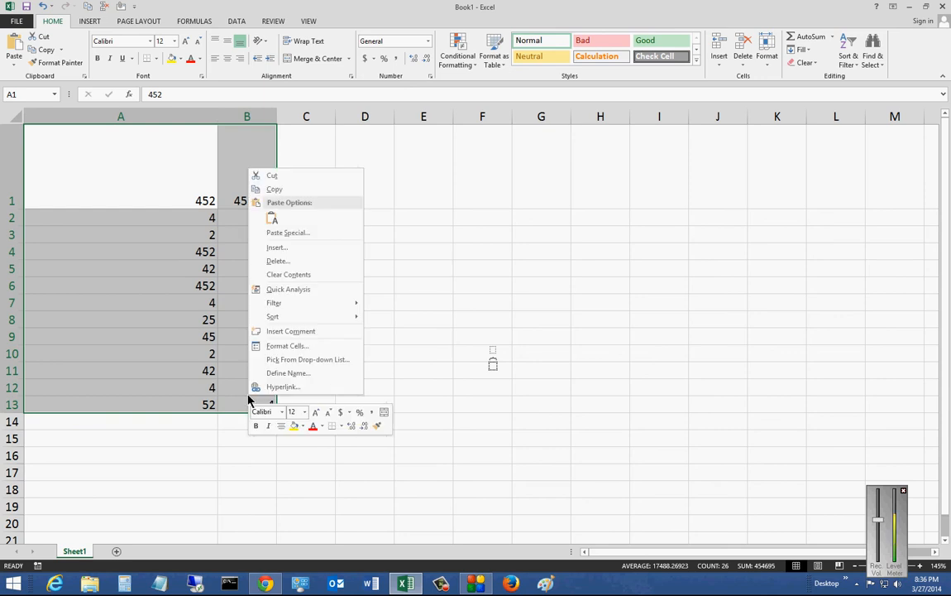
click(300, 289)
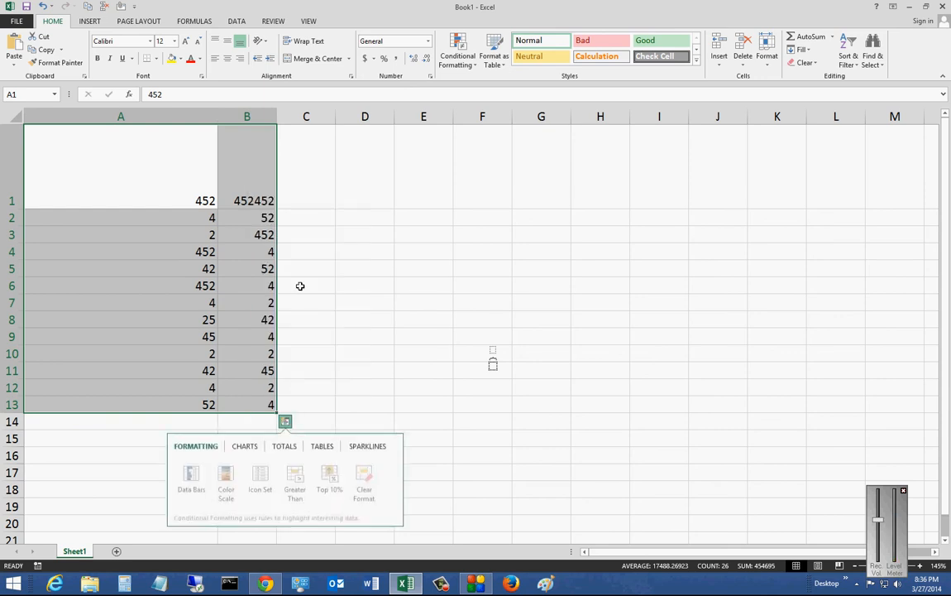
click(246, 447)
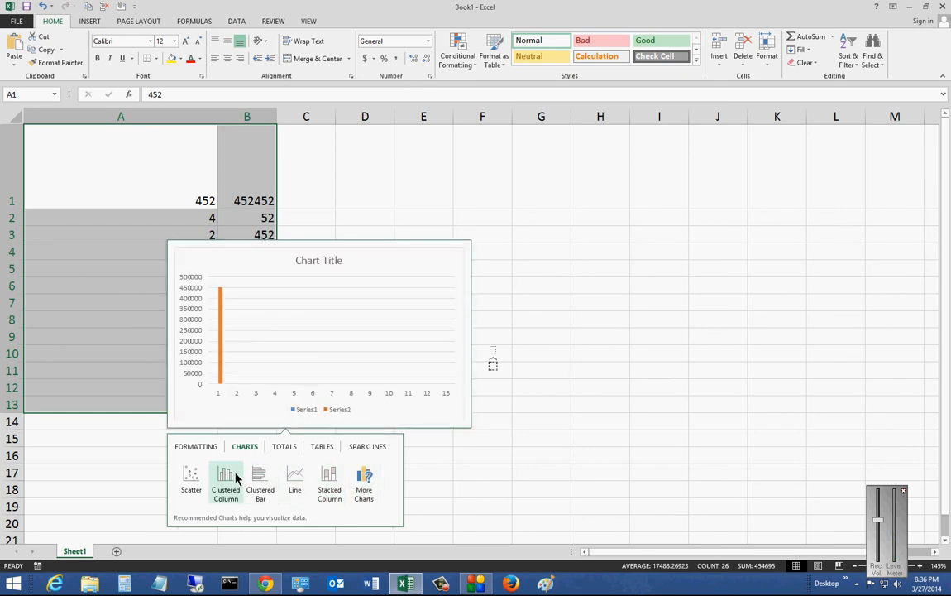
click(207, 478)
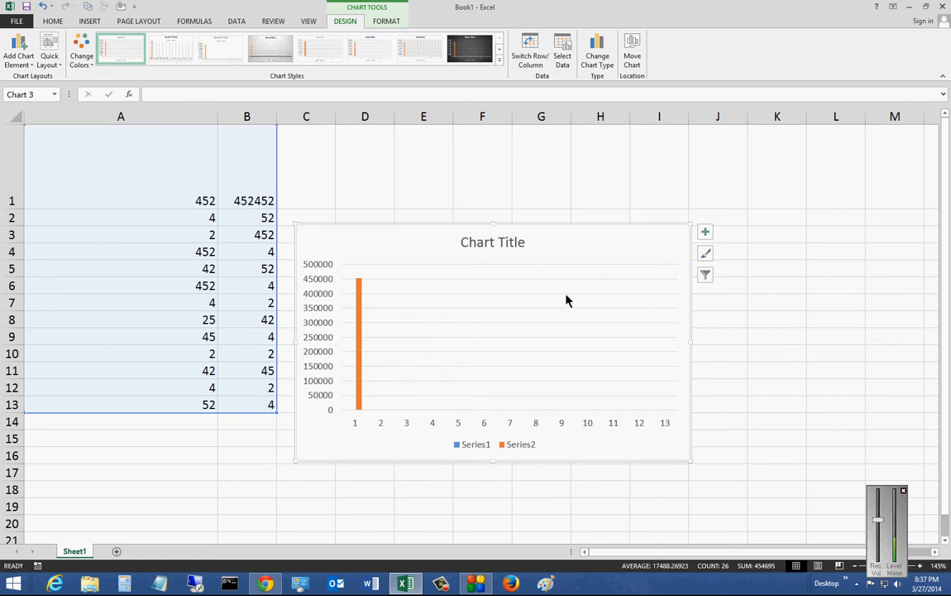
- Add error bars and a data table to the column chart and remove its chart title
click(708, 238)
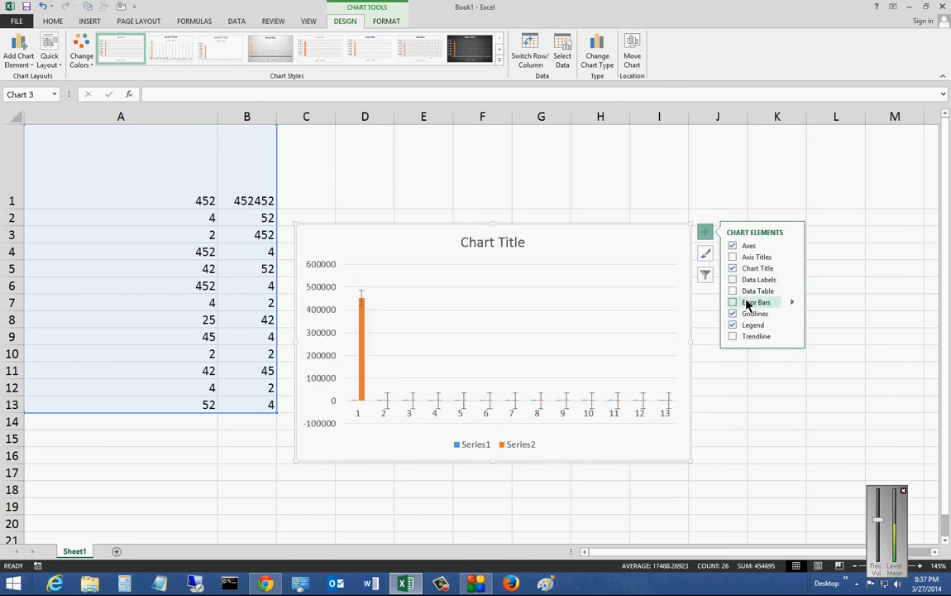
click(747, 303)
click(753, 290)
click(753, 268)
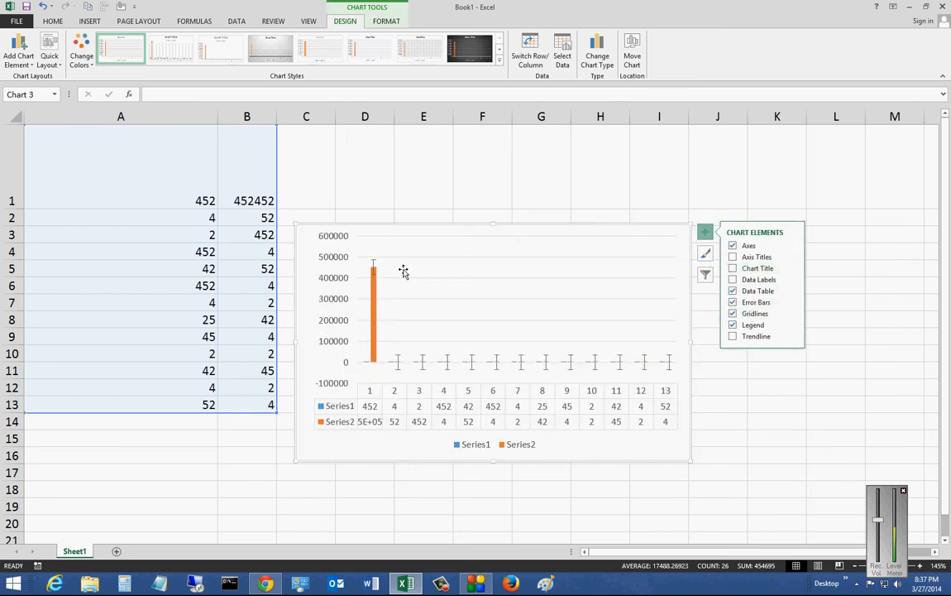
- Undo the chart element changes and the insertion of the column chart
click(42, 7)
click(41, 6)
click(41, 7)
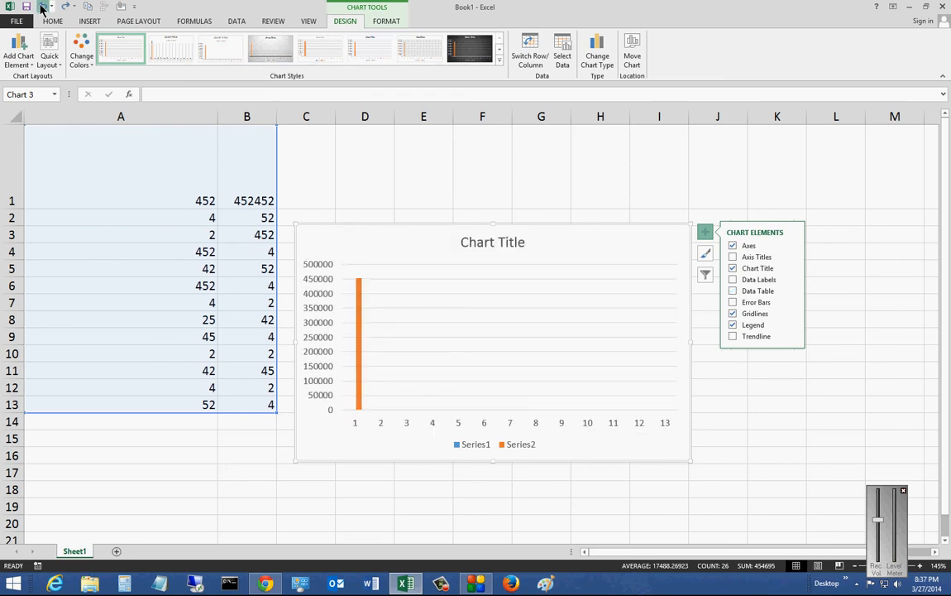
click(41, 7)
- Convert A1:B13 into a table with Quick Analysis after looking through its totals options
right_click(130, 288)
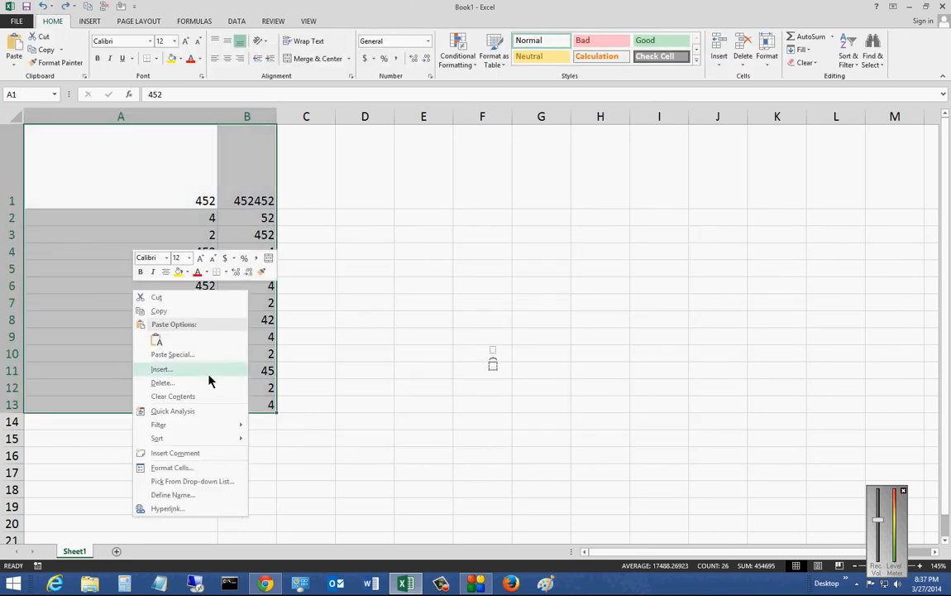
click(203, 410)
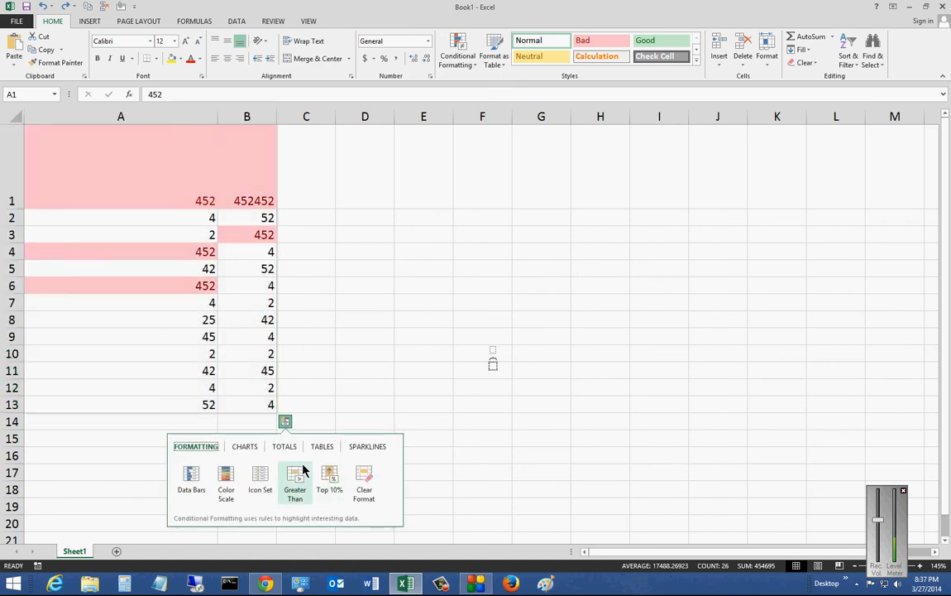
click(285, 448)
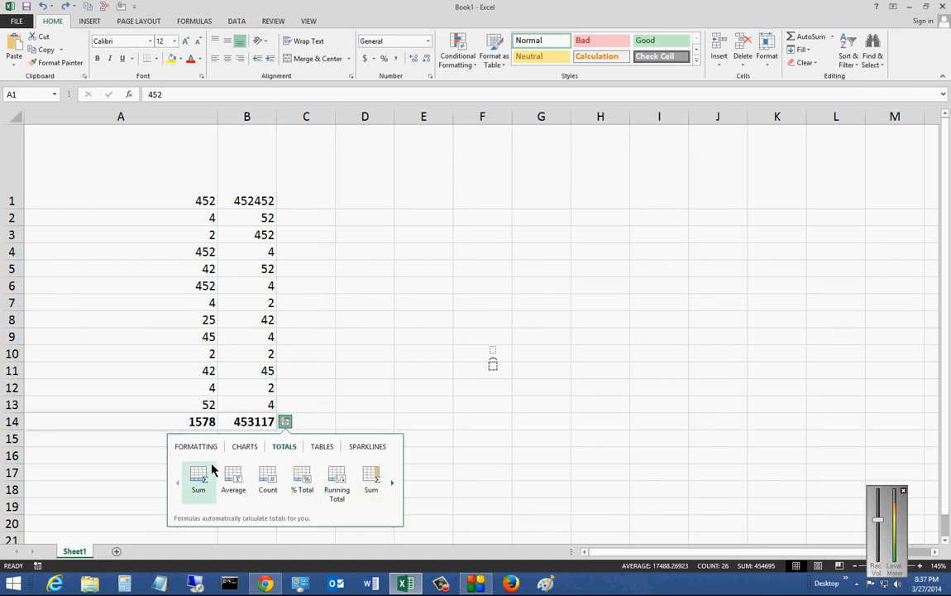
click(322, 447)
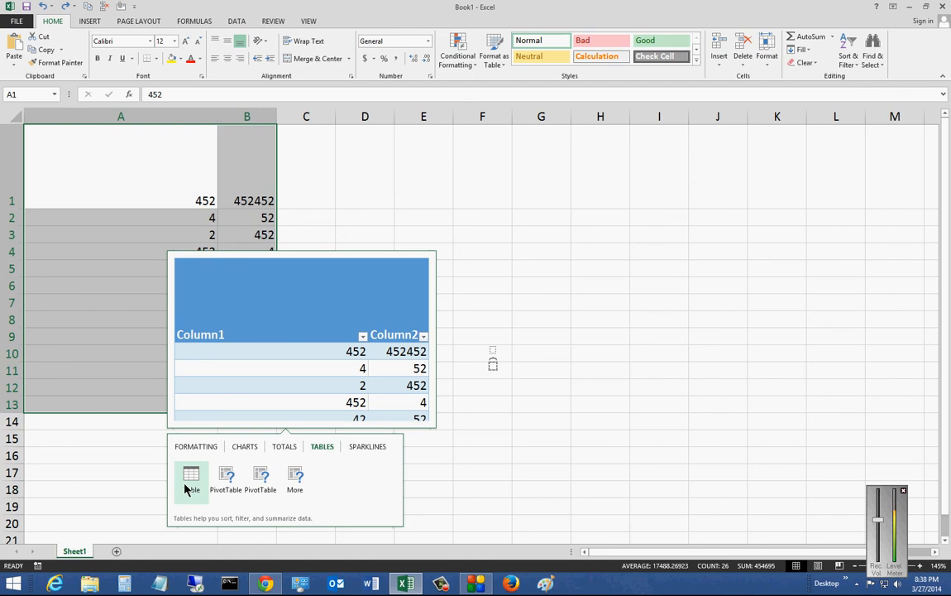
click(187, 489)
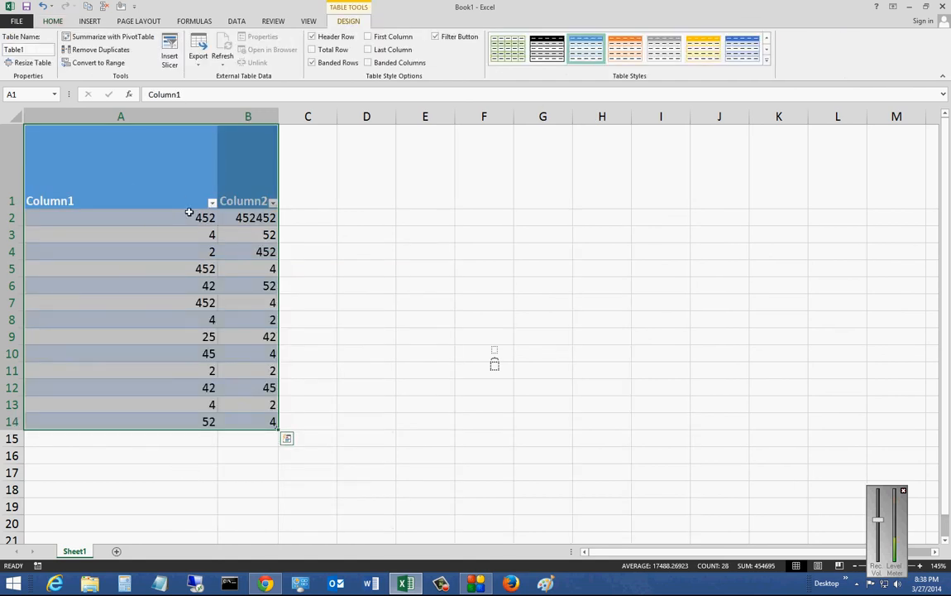
click(189, 220)
click(150, 238)
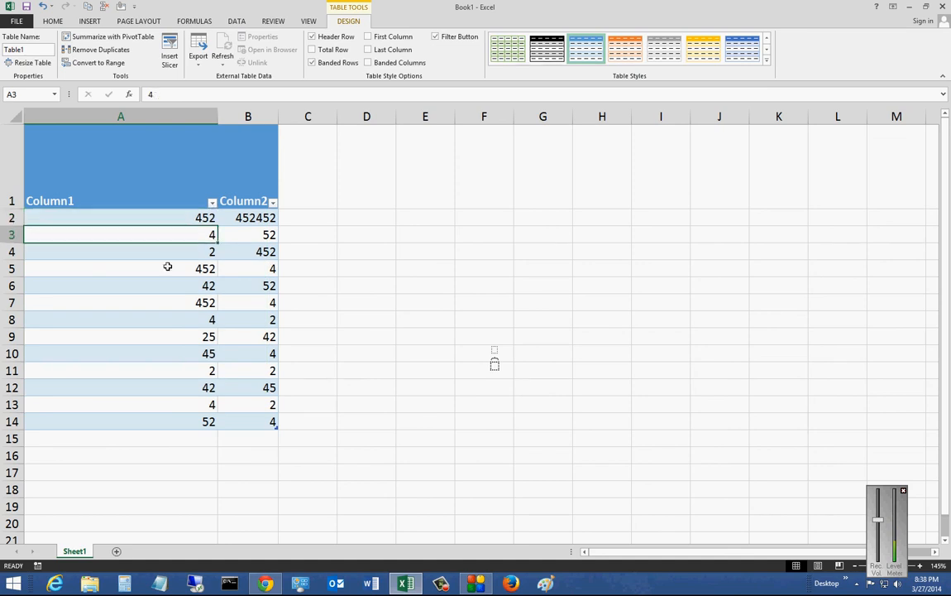
click(136, 282)
click(134, 269)
click(186, 369)
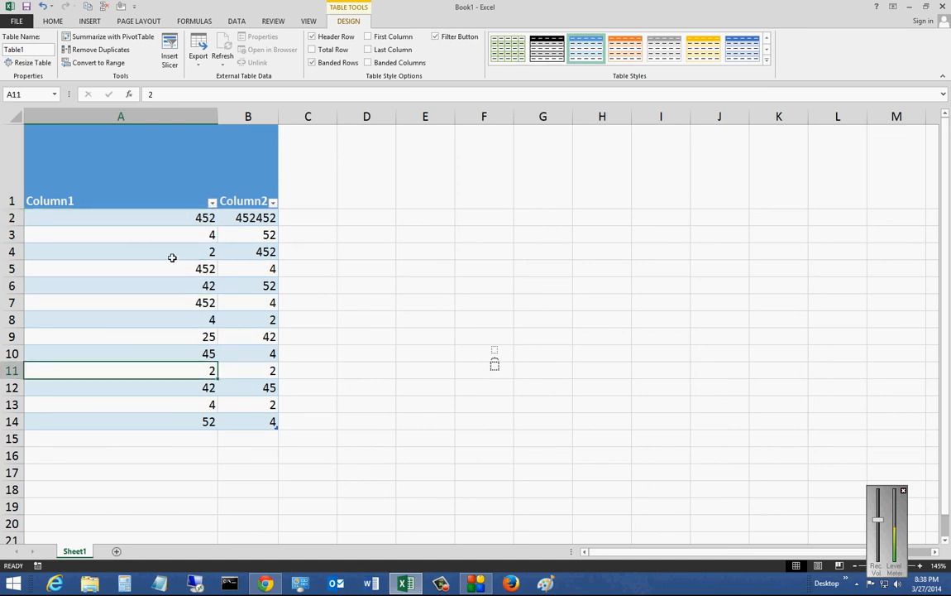
- Create a Quick Analysis PivotTable from A1:B14 with Column2 as rows and Sum of Column1 as values
drag(59, 129, 264, 422)
right_click(269, 426)
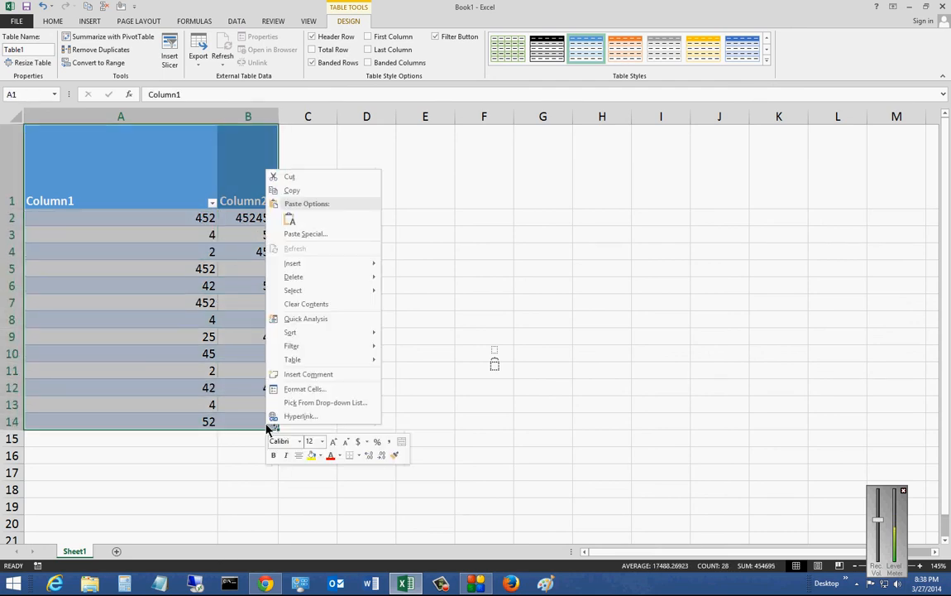
click(311, 323)
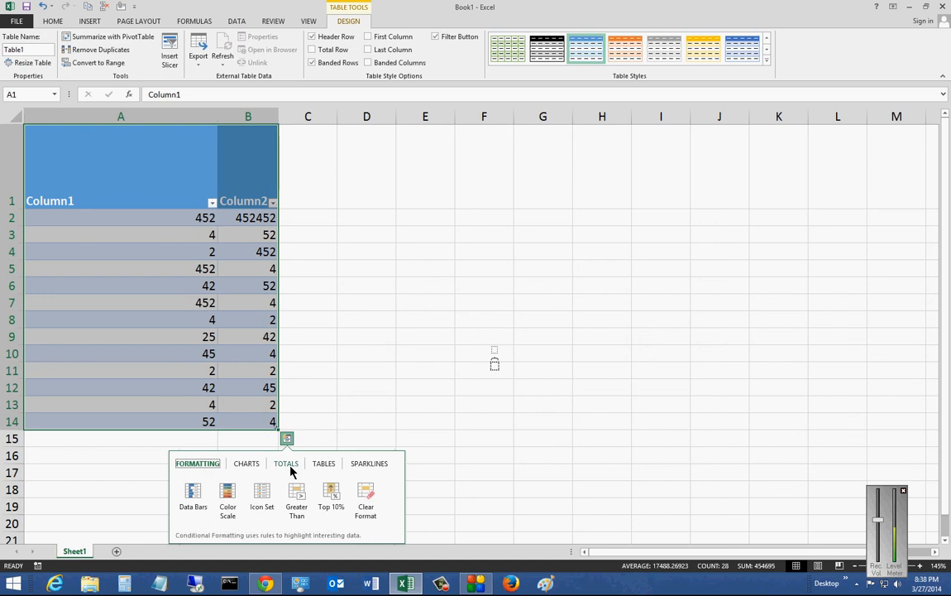
click(323, 465)
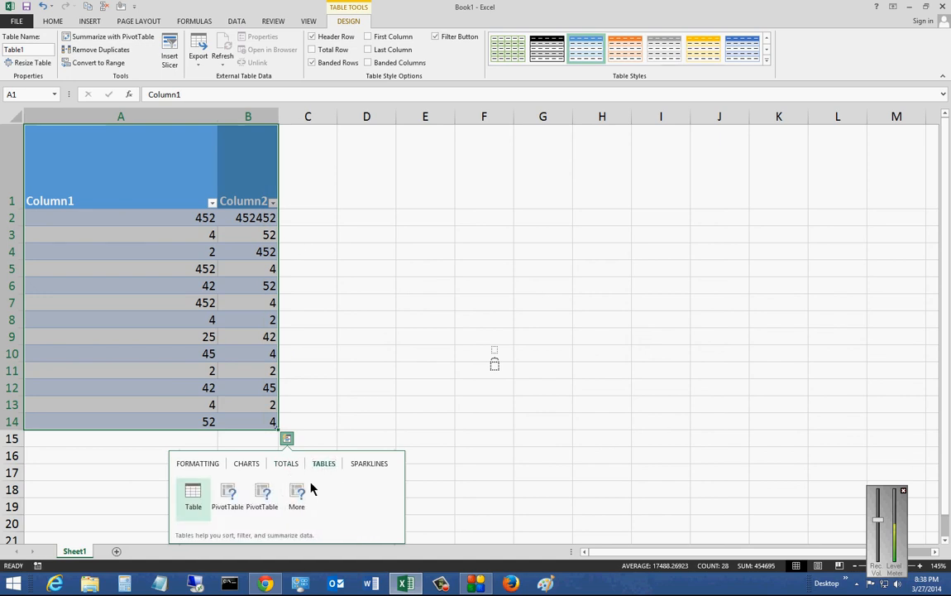
click(263, 494)
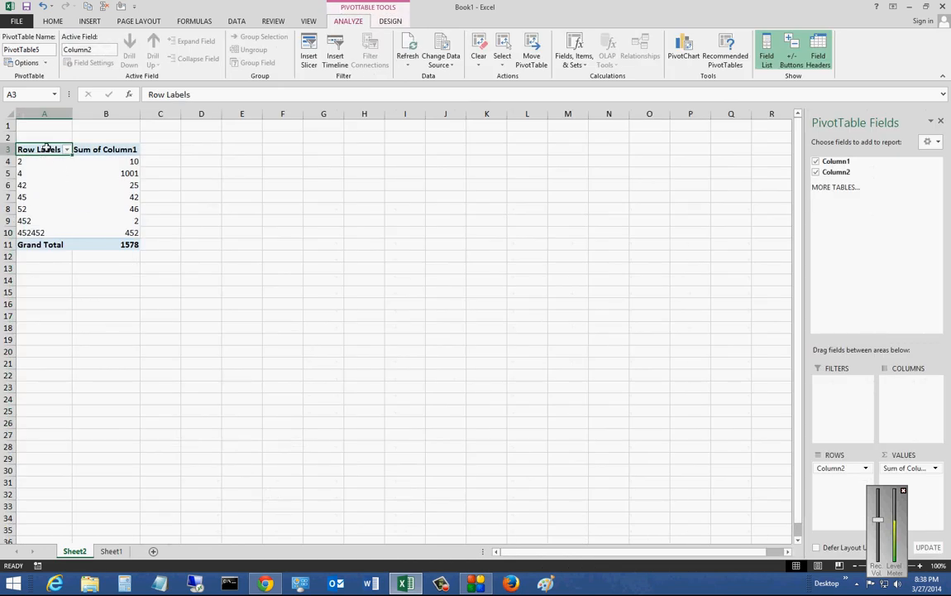
- Undo the PivotTable creation and the conversion of the data into a table
drag(37, 148, 136, 255)
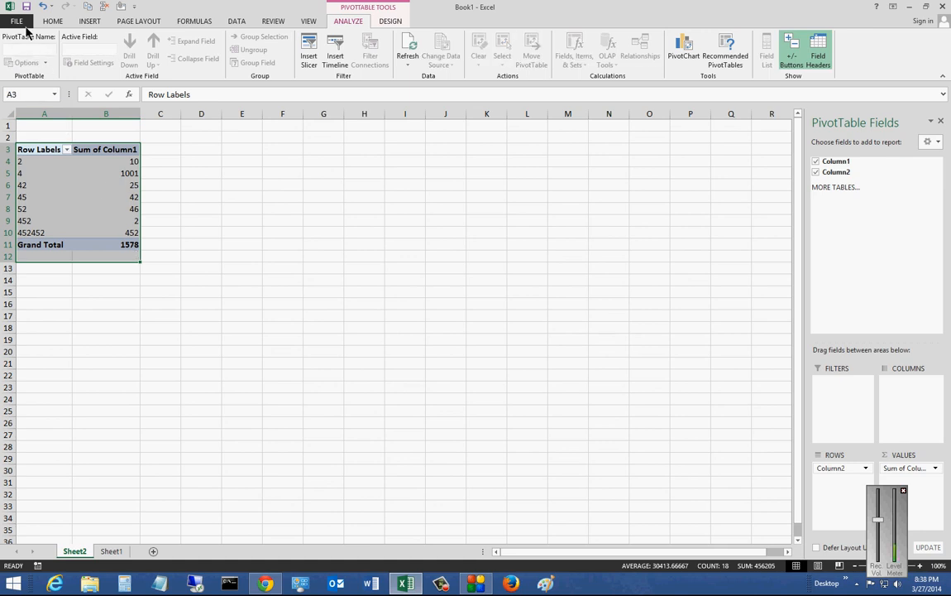
right_click(83, 178)
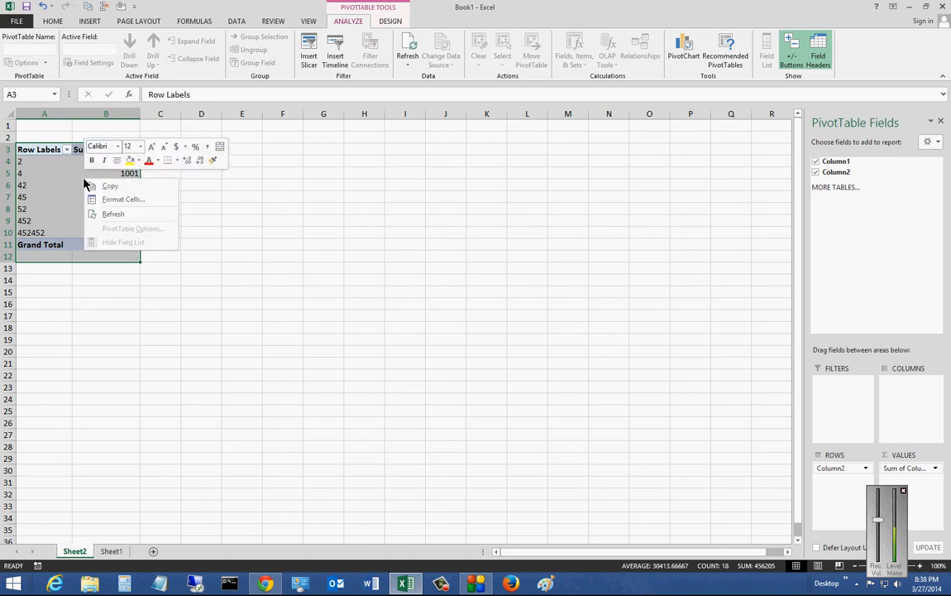
click(43, 9)
click(42, 9)
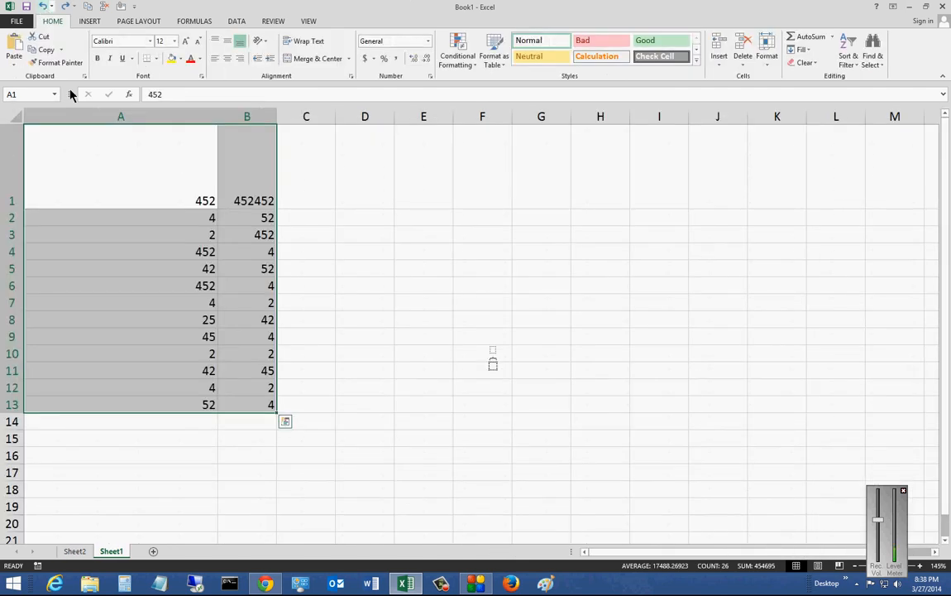
- Insert column sparklines for A1:B13 with Quick Analysis
right_click(126, 318)
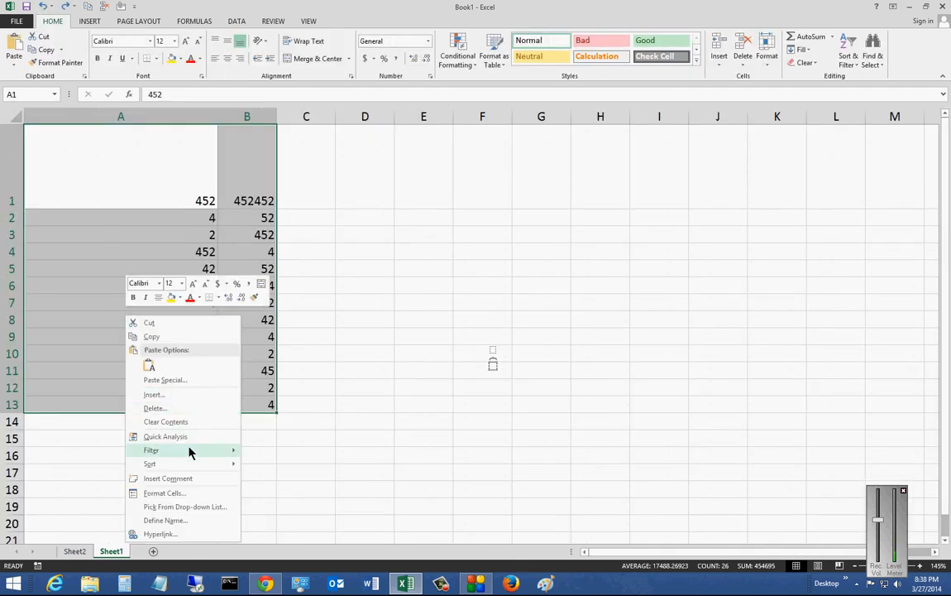
click(198, 437)
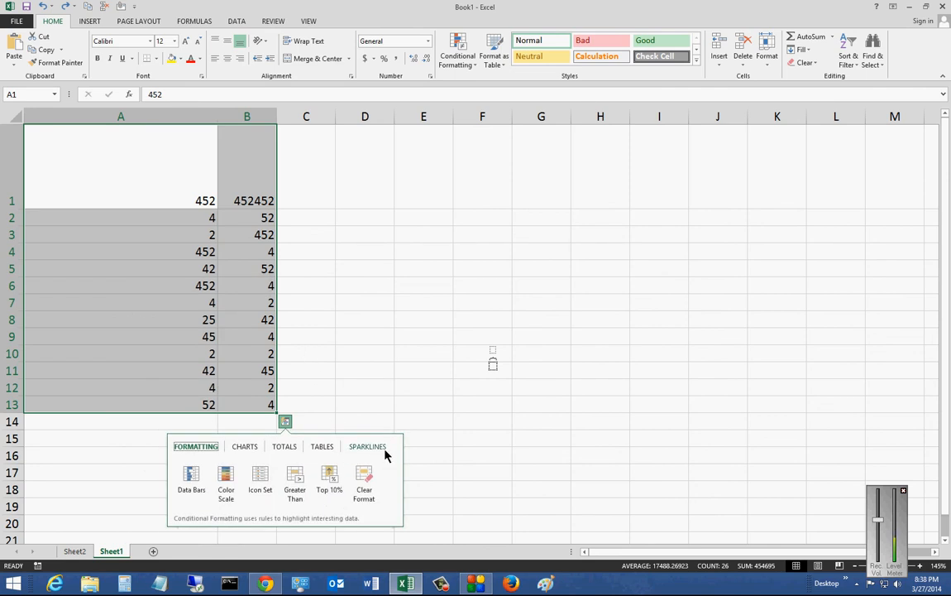
click(383, 451)
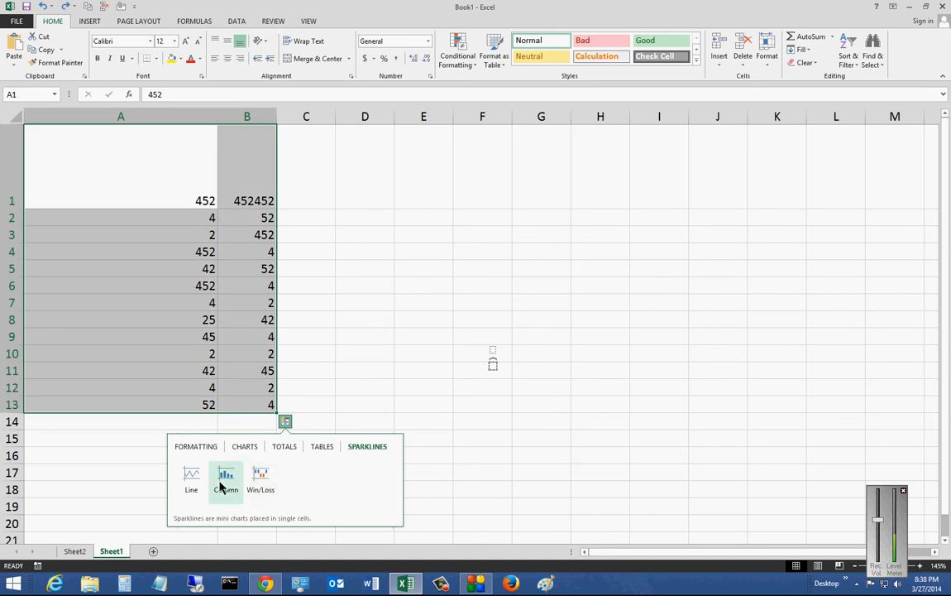
click(224, 484)
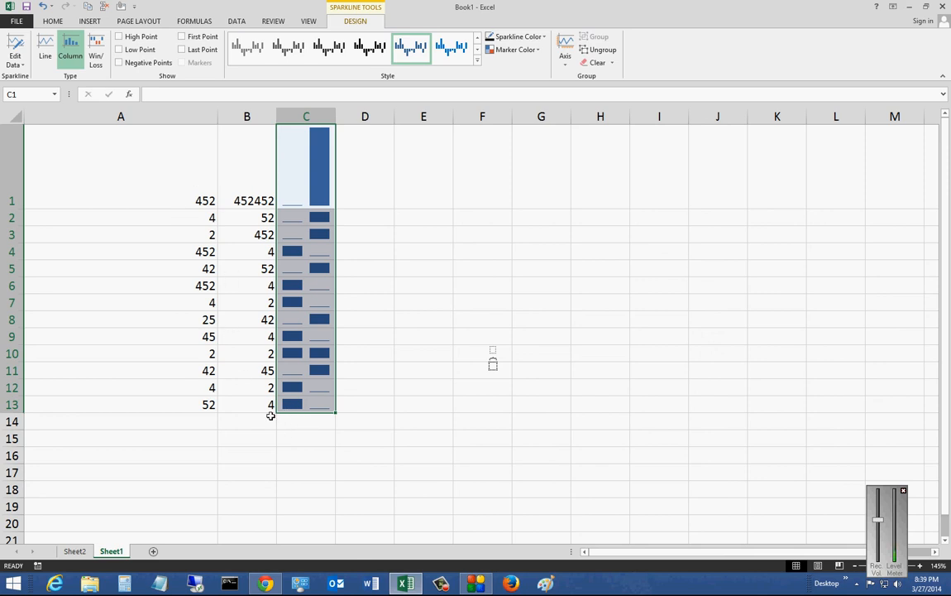
- Review the Quick Analysis formatting options for A1:B13 and close them
click(235, 389)
click(248, 406)
drag(248, 406, 128, 189)
right_click(129, 195)
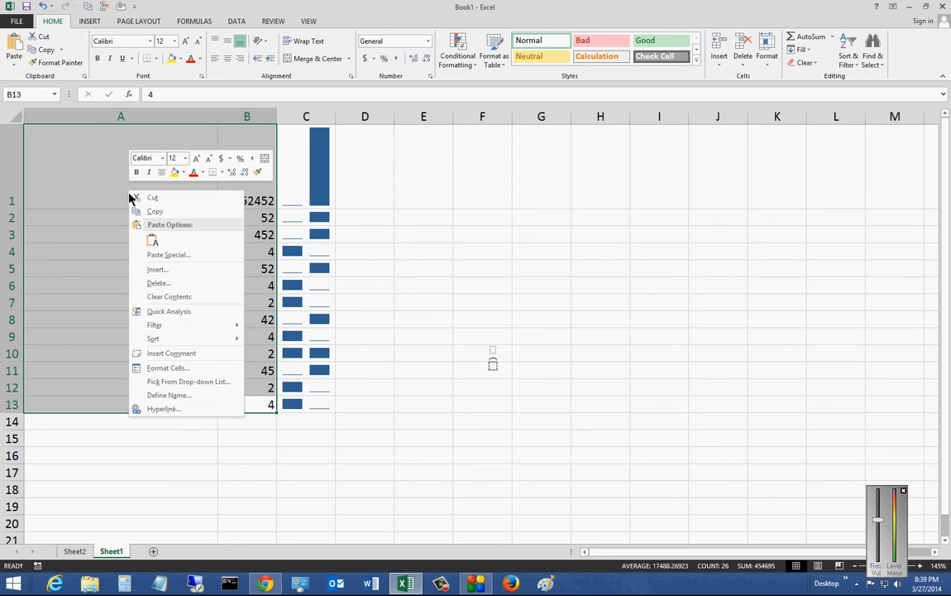
click(197, 316)
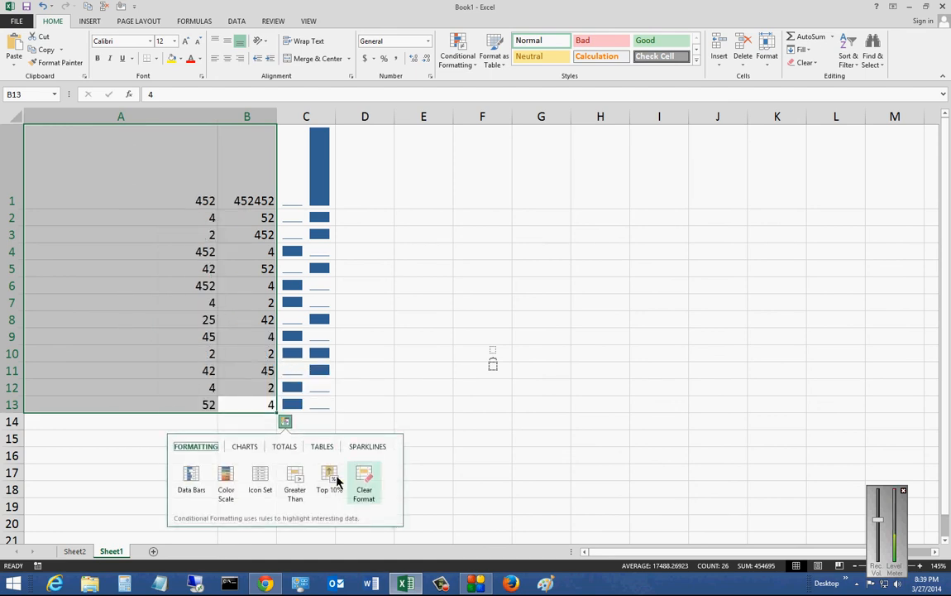
click(390, 322)
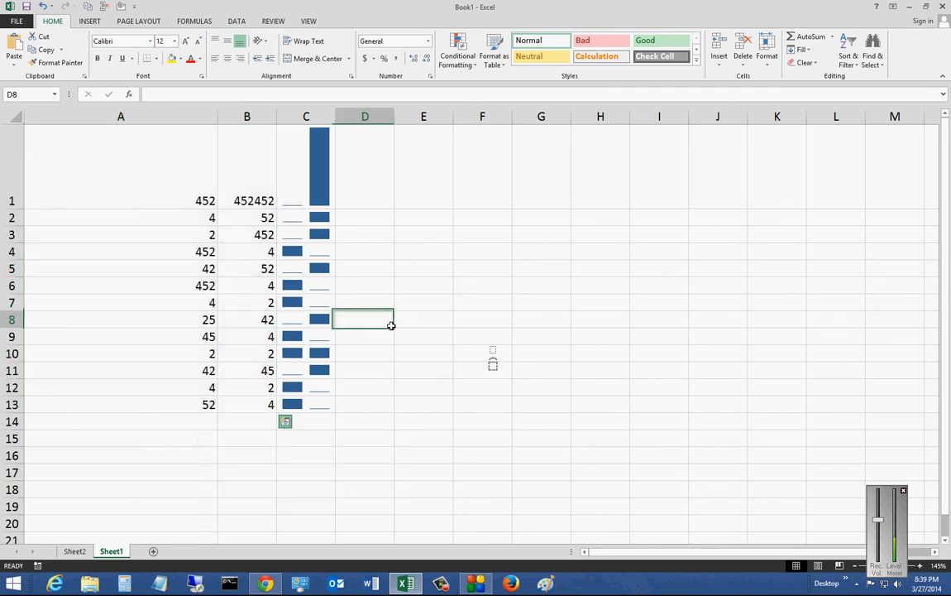